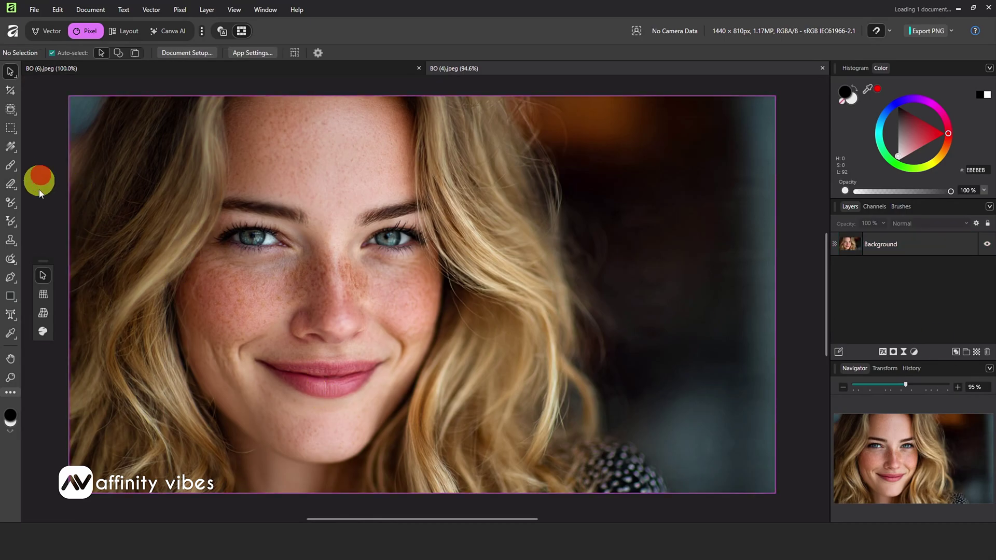
Step: Select the portrait's Background layer in the Layers panel
left_click(375, 518)
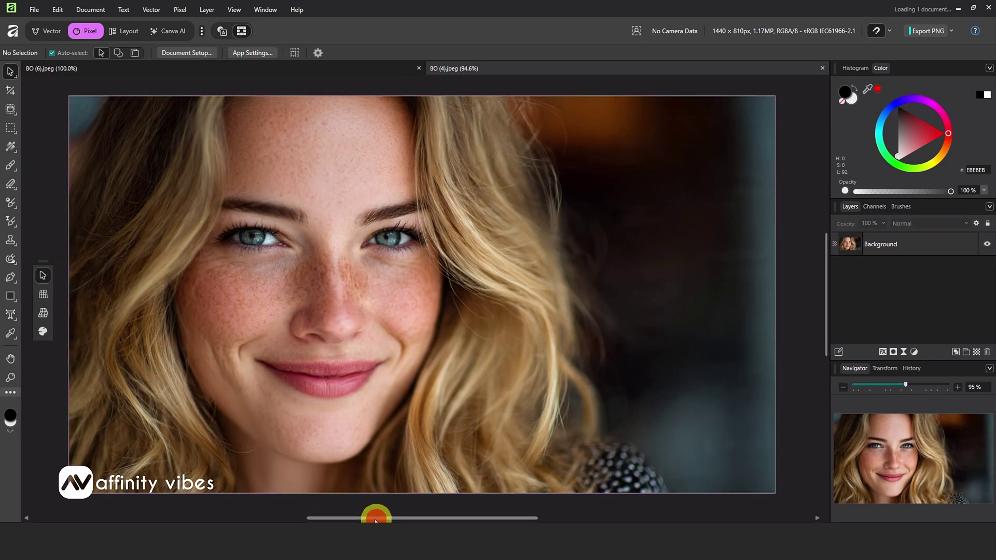
left_click_drag(375, 518, 364, 519)
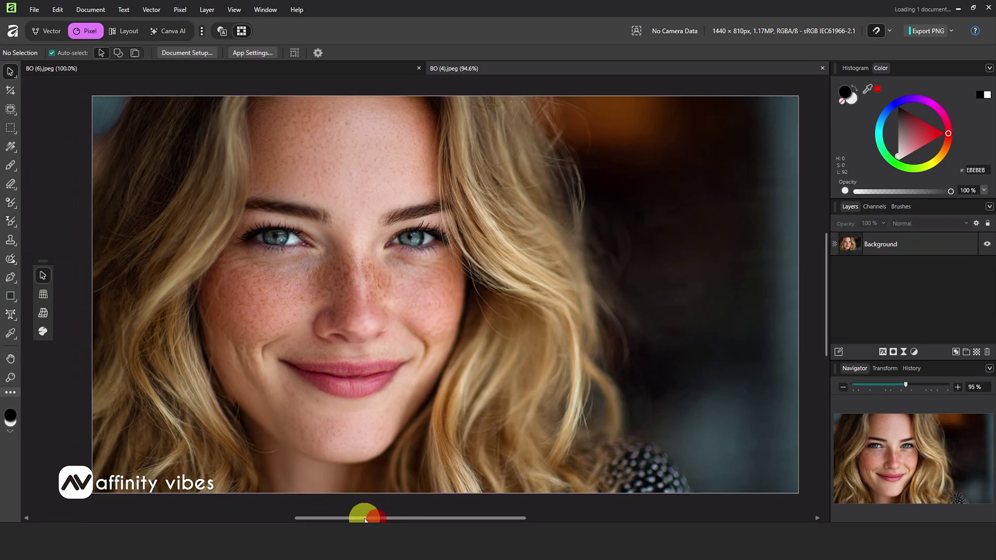
left_click(173, 142)
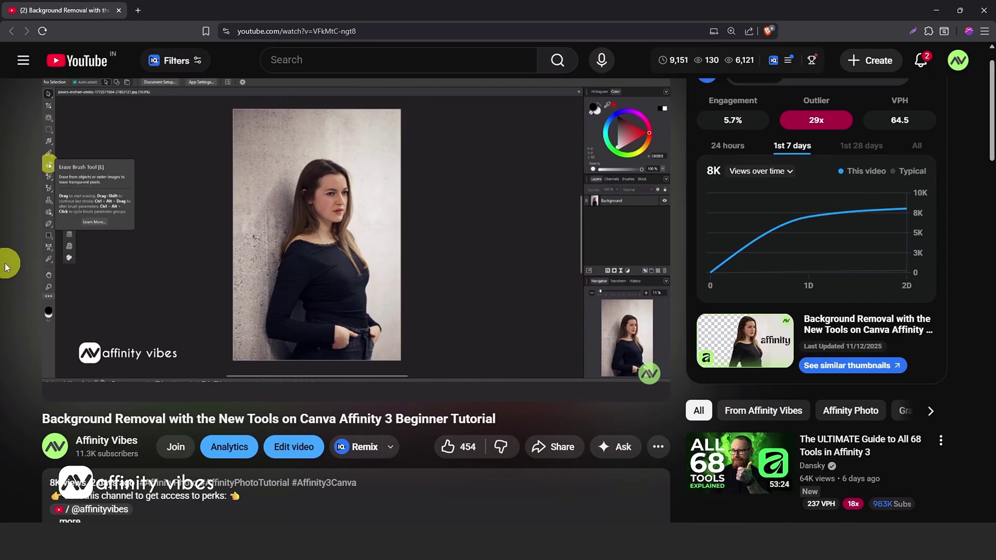
Step: Browse the video player's audio track languages, then close the player settings
scroll(544, 353, "up", 1)
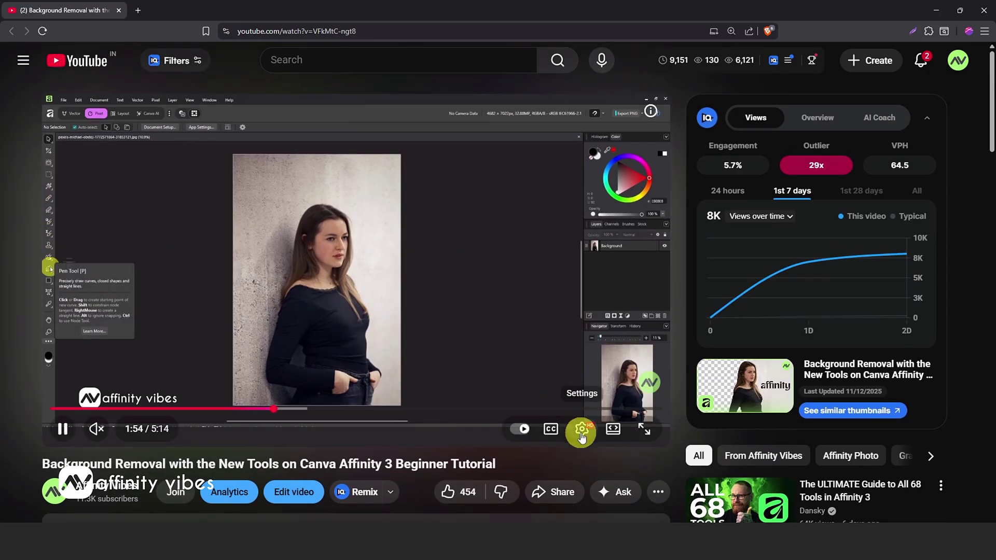
left_click(584, 427)
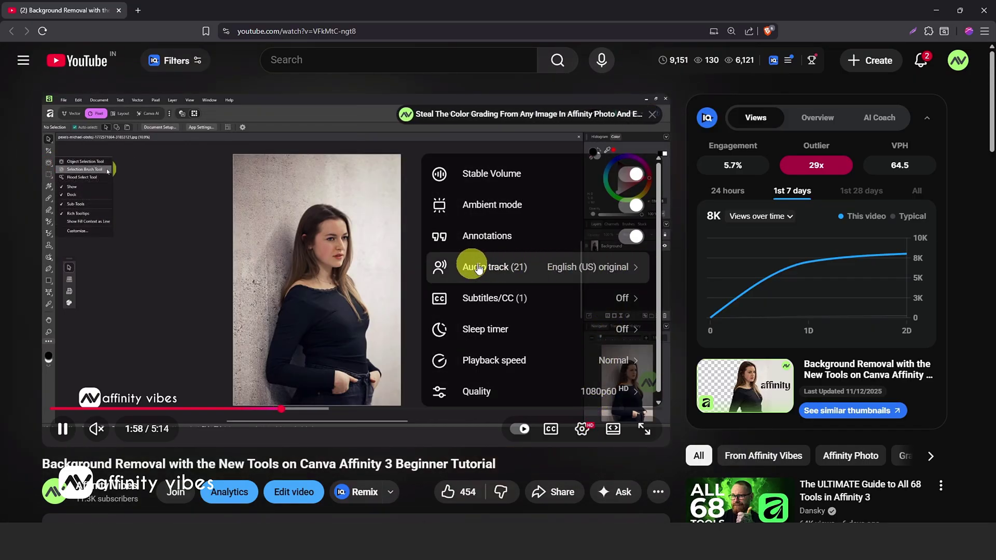
left_click(563, 270)
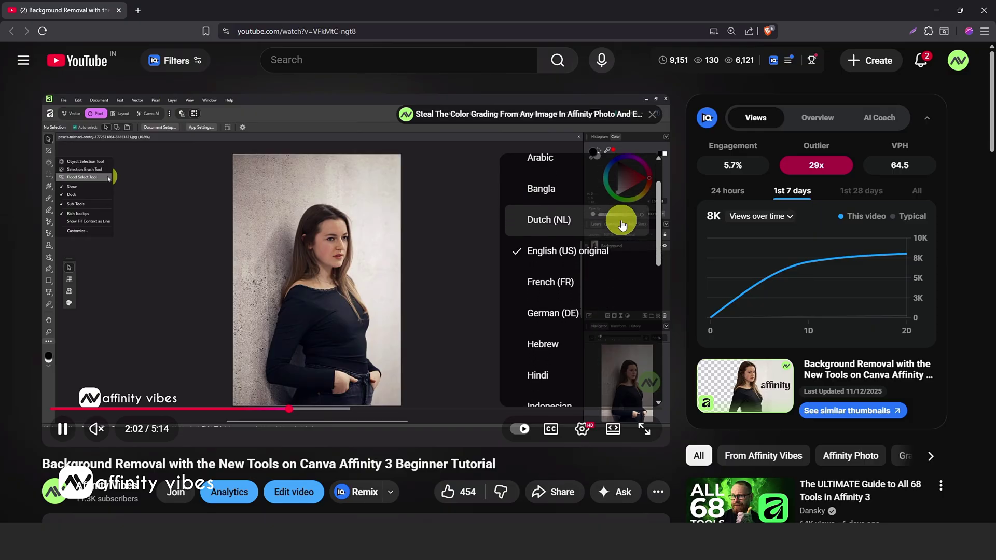
scroll(622, 224, "down", 3)
scroll(629, 228, "down", 6)
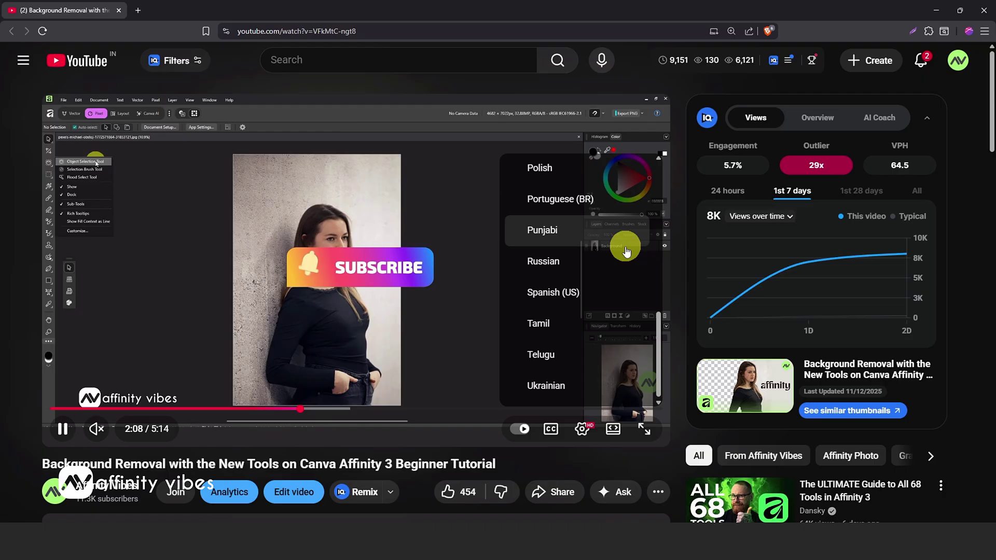
scroll(626, 301, "up", 3)
scroll(626, 300, "up", 8)
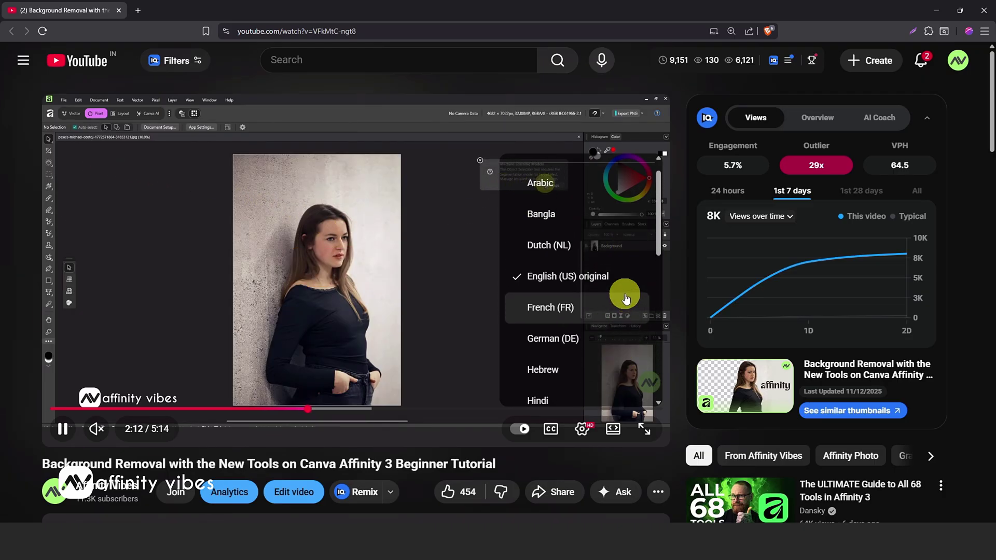
left_click(515, 172)
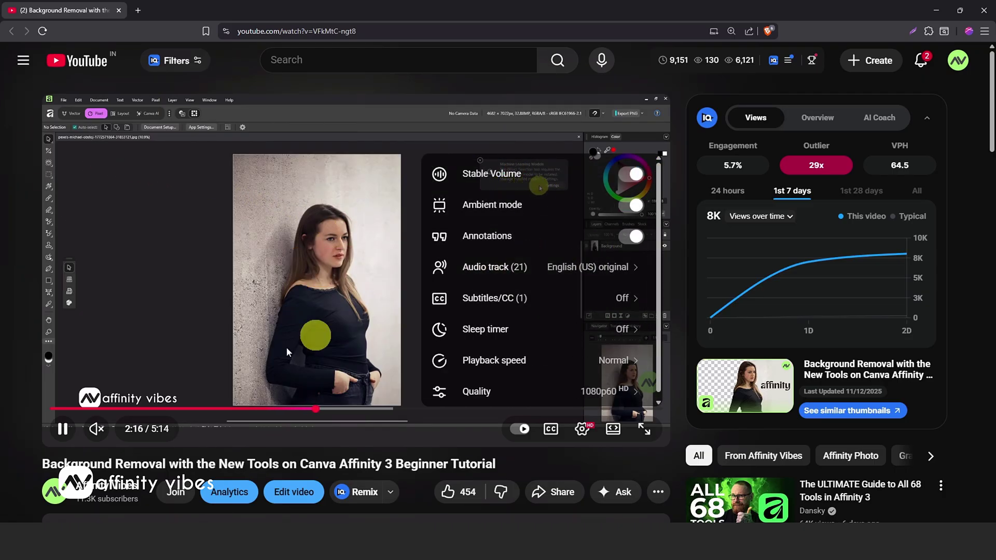
left_click(11, 389)
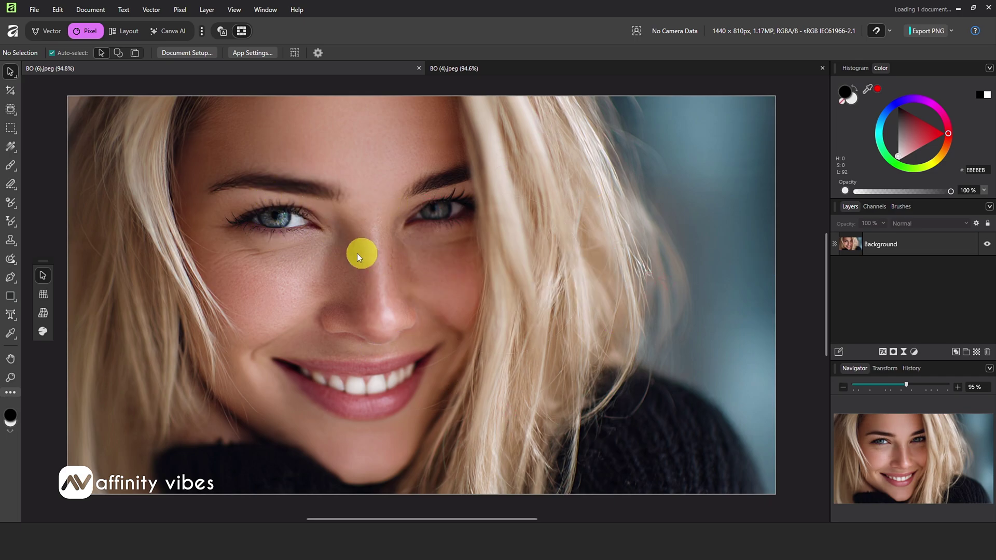
Step: Open Edit > Settings, move the window right, and show the Photoshop Plugins page
left_click(58, 11)
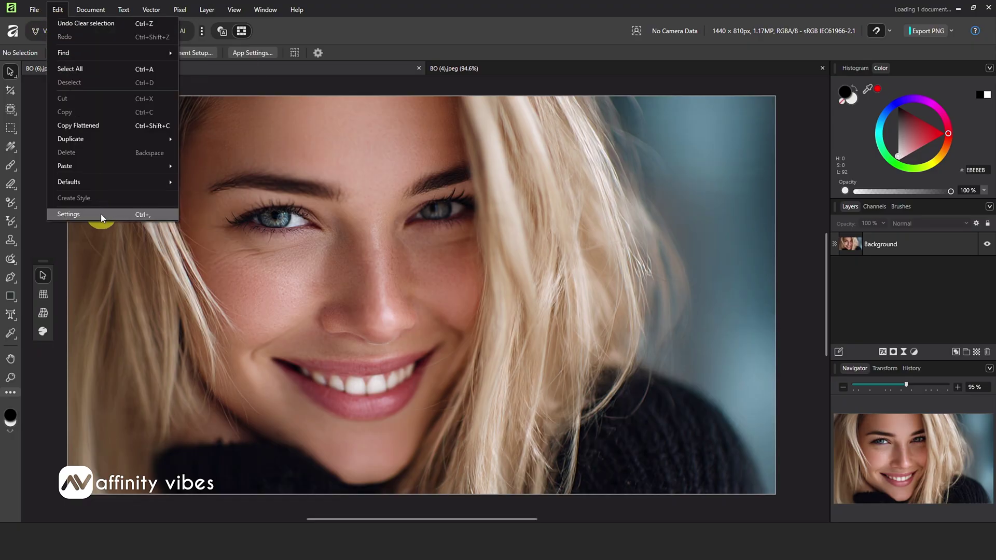
left_click(123, 213)
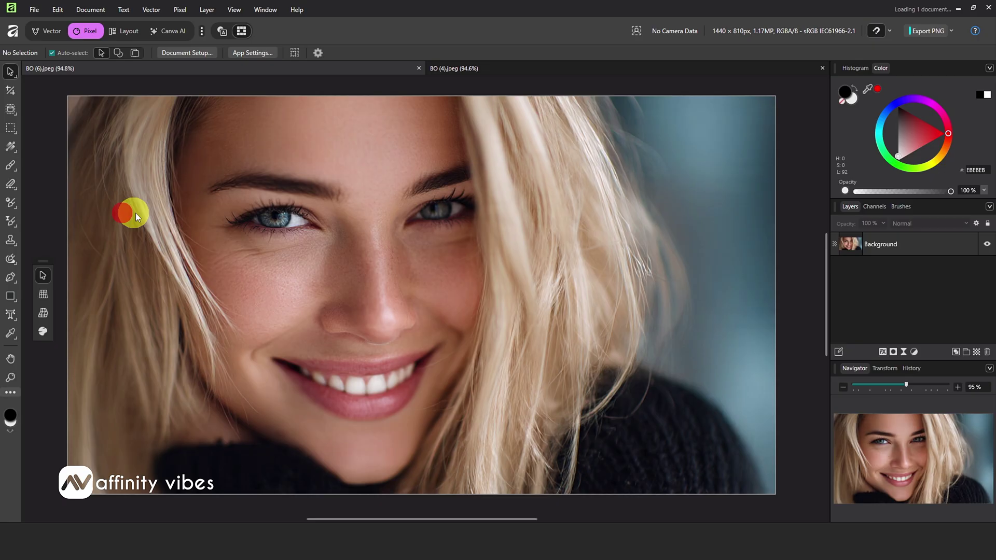
left_click_drag(418, 106, 502, 110)
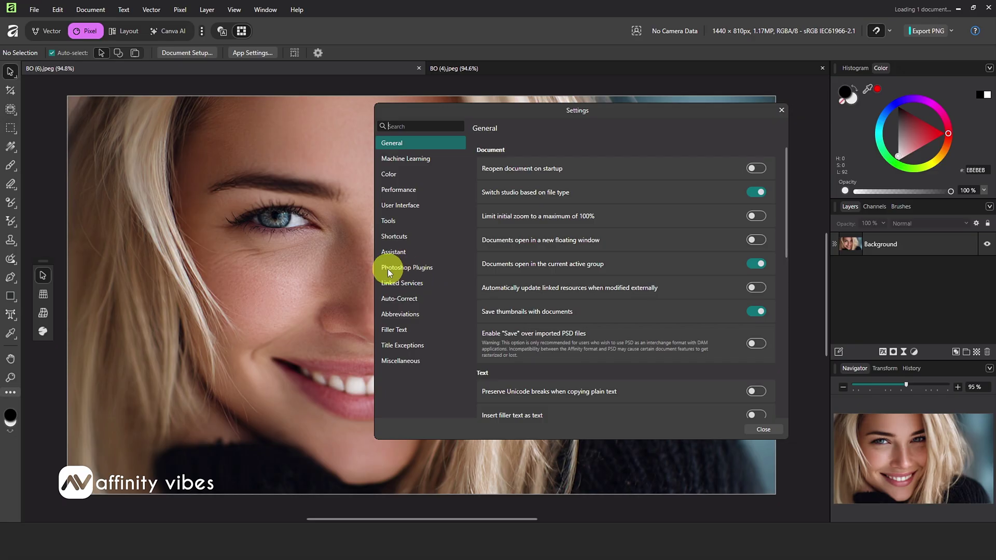
left_click(422, 269)
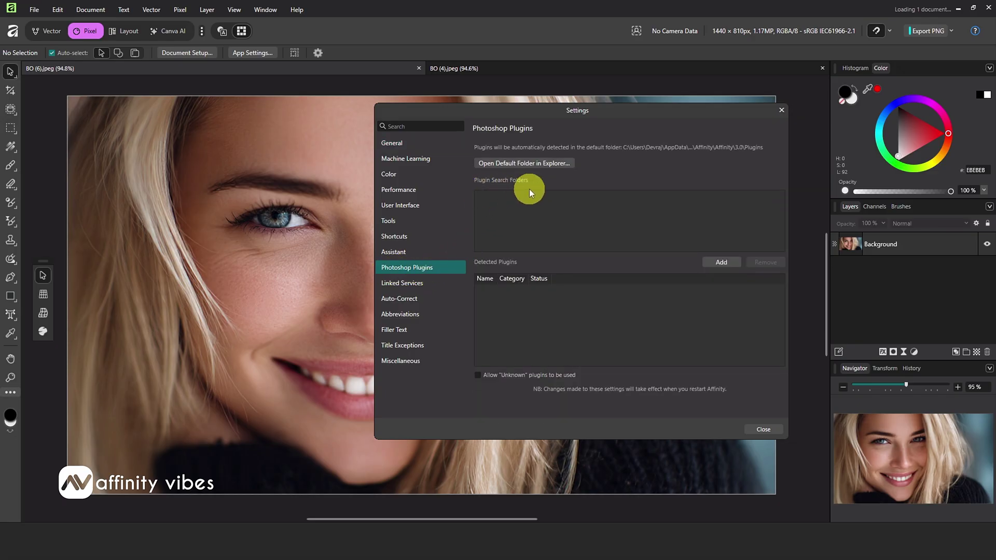
Step: Add a search folder and browse to C:\Program Files\Adobe\Adobe Photoshop 2021\Plug-ins
left_click(726, 264)
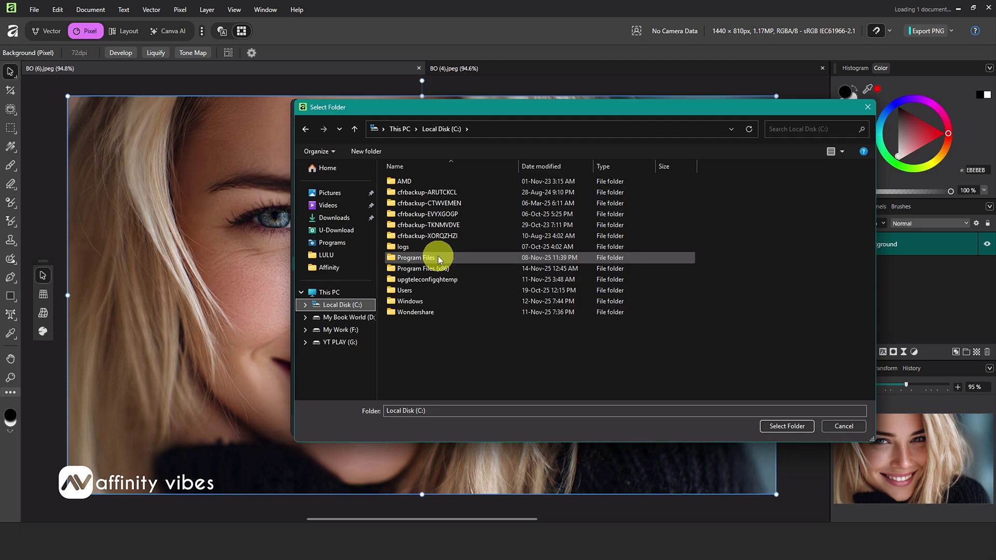
double_click(437, 256)
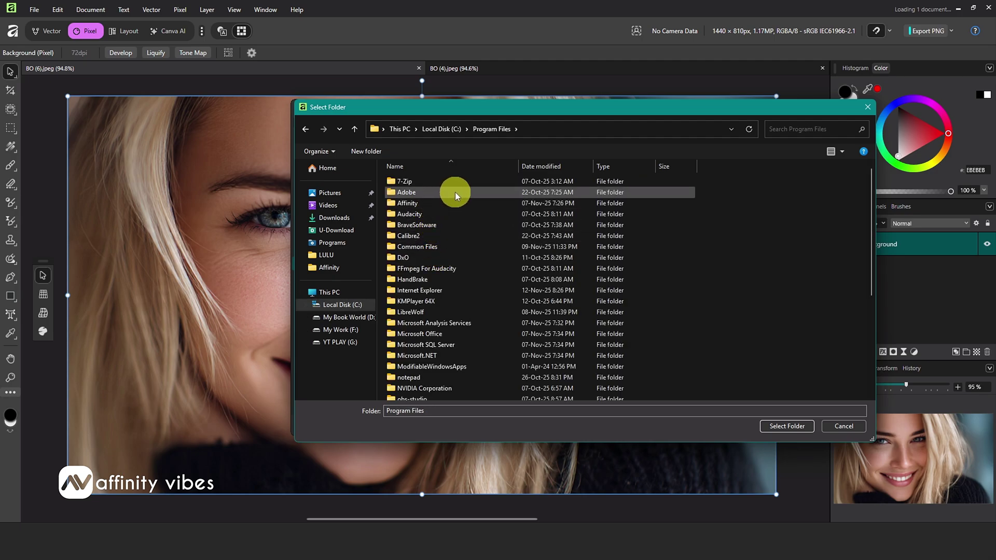
double_click(455, 192)
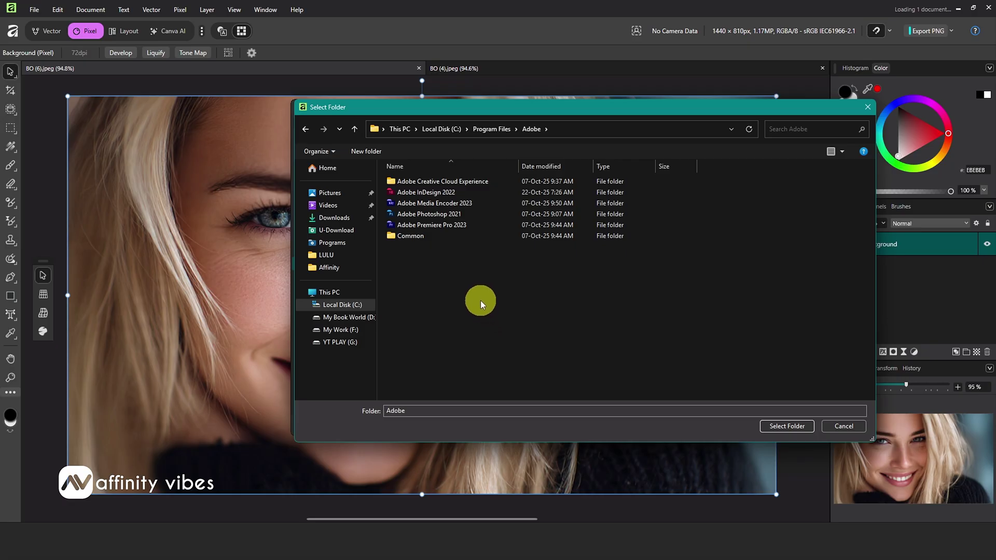
double_click(412, 215)
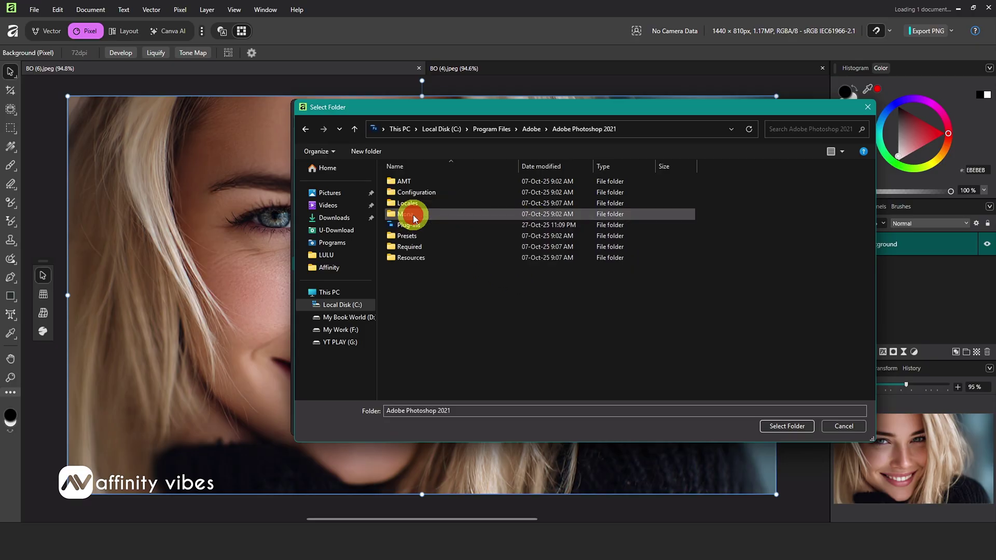
double_click(430, 224)
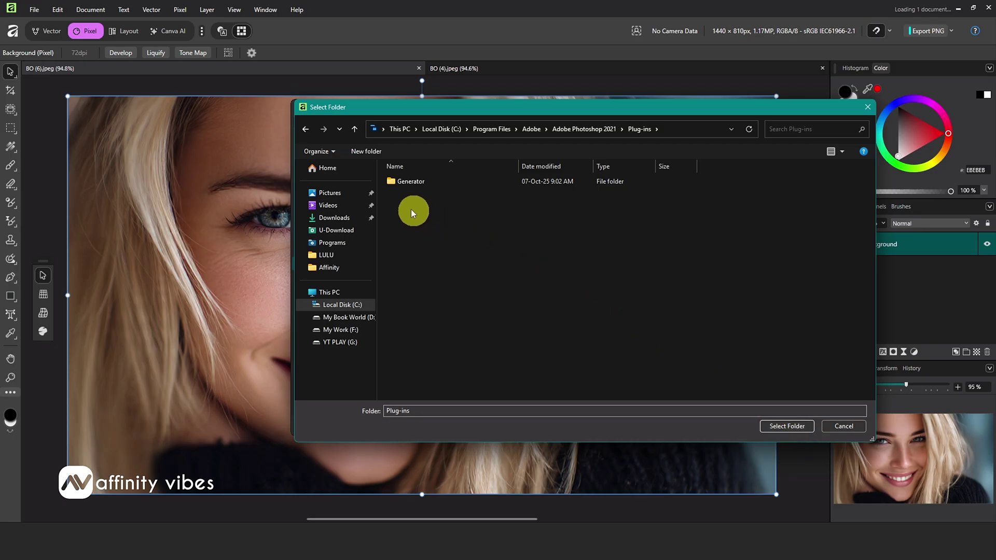
Step: Back out of the Photoshop folders into Program Files (x86) and choose the Topaz Labs folder
left_click(308, 130)
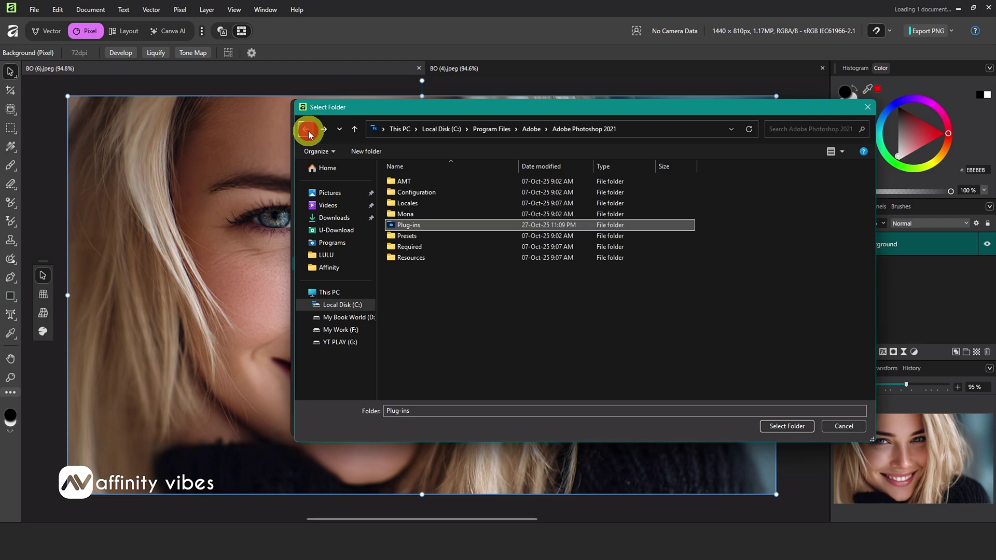
left_click(308, 130)
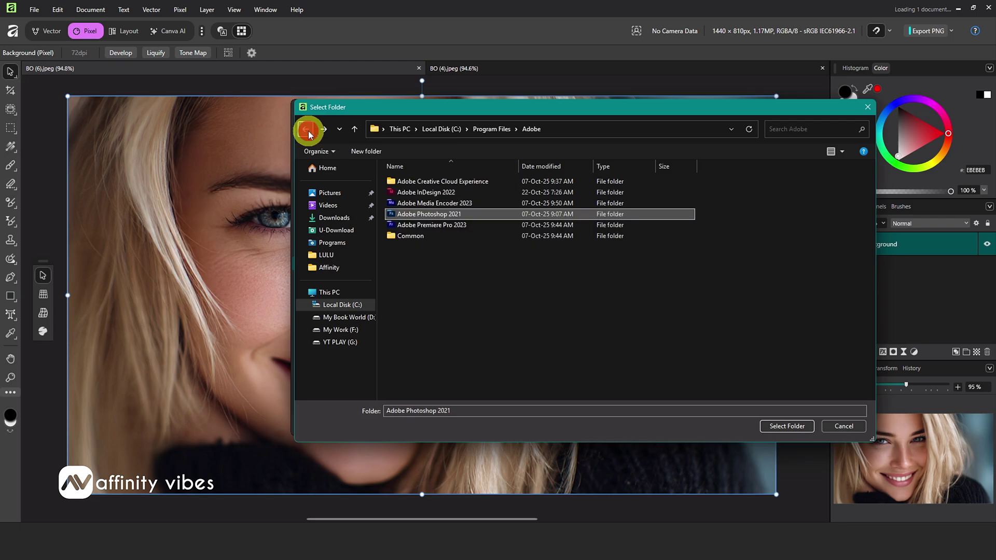
left_click(308, 130)
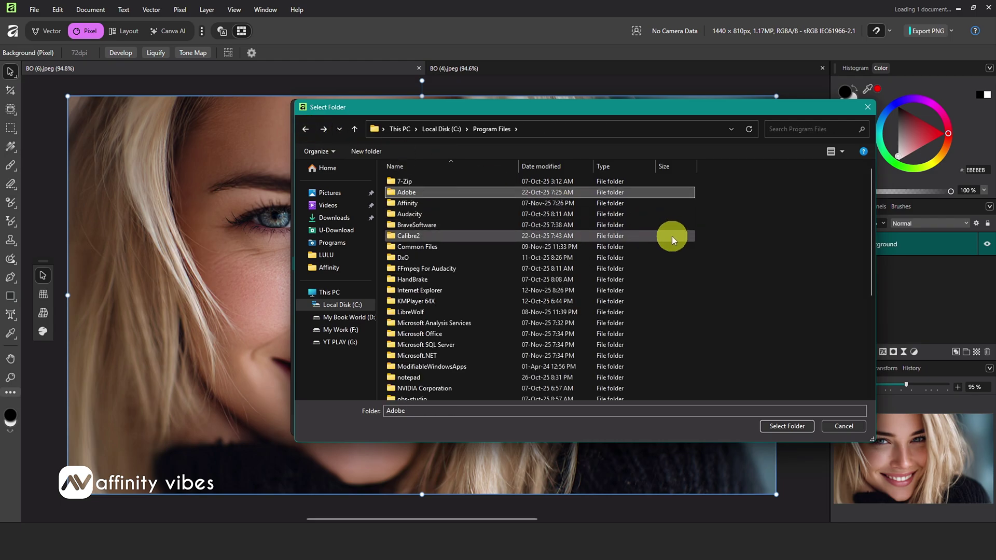
key("alt+Left")
scroll(721, 291, "down", 5)
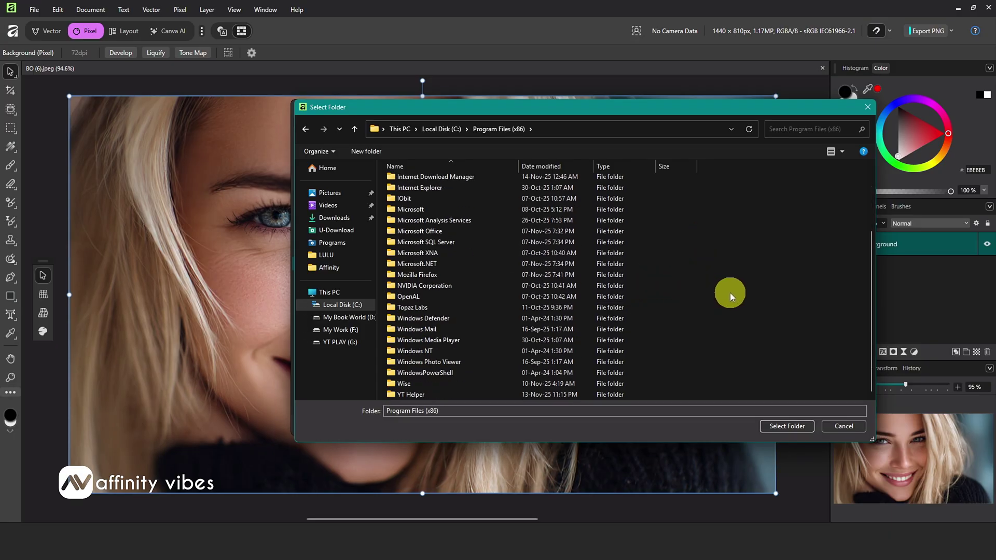
scroll(729, 293, "up", 1)
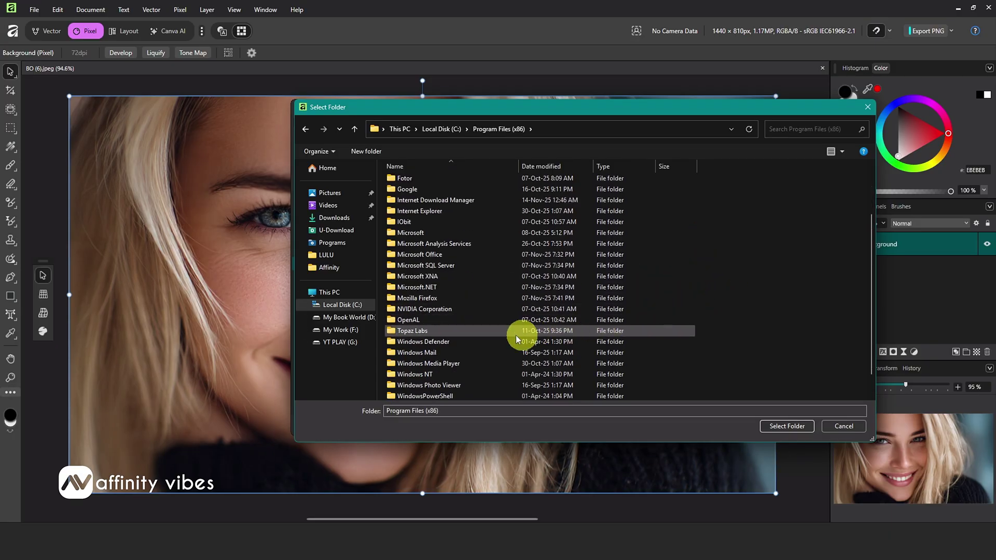
double_click(422, 332)
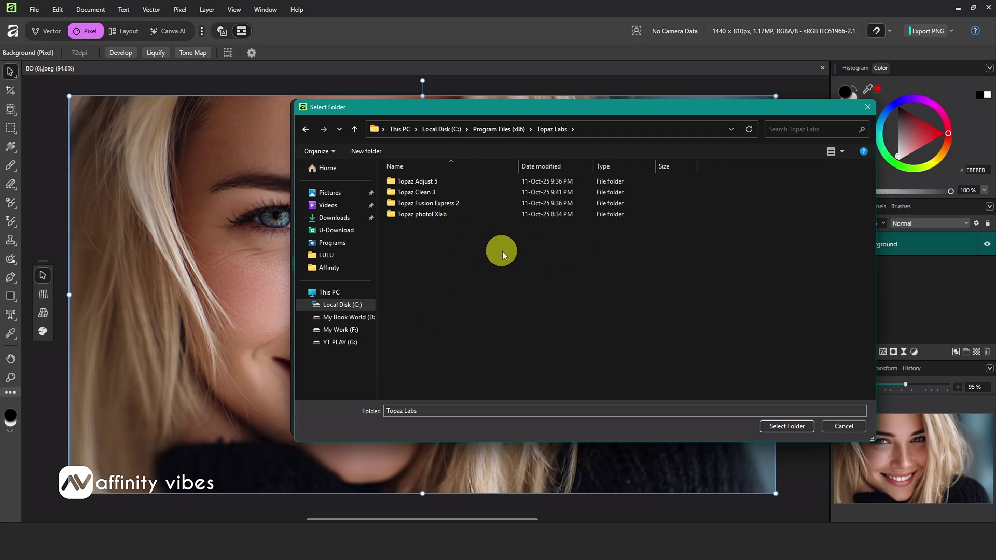
left_click(499, 129)
scroll(479, 386, "down", 2)
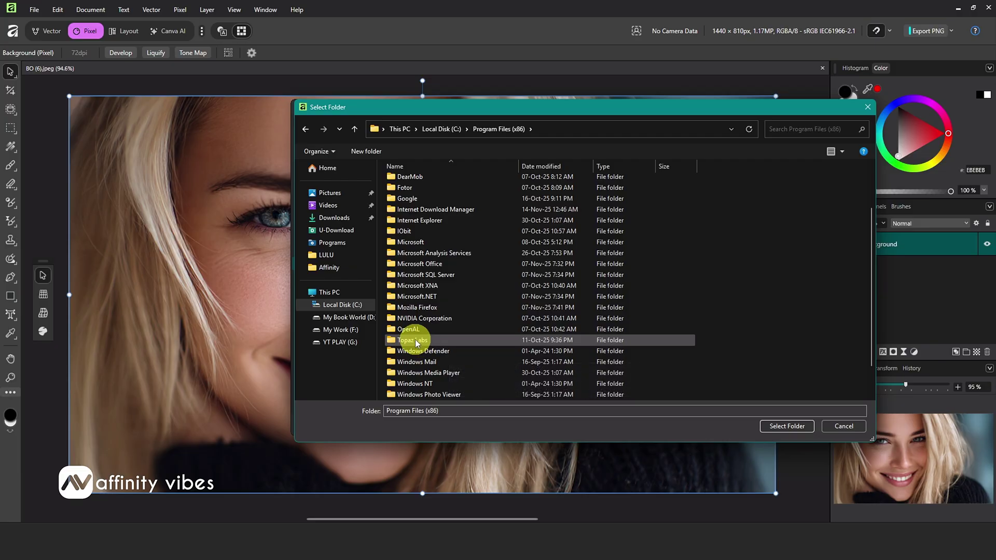
left_click(415, 339)
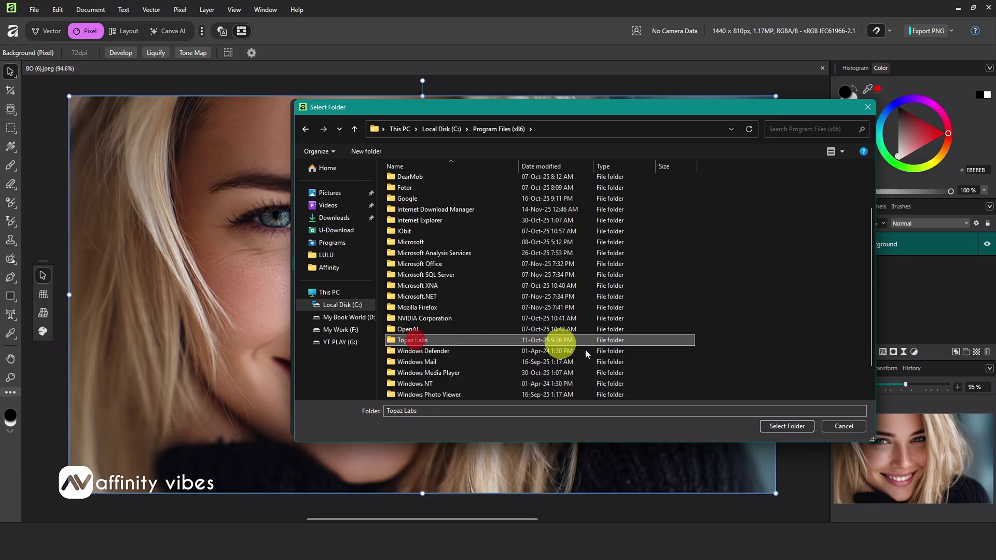
Step: Confirm the Topaz Labs folder, close Settings, restart Affinity, and reopen BO (6).jpeg
left_click(798, 426)
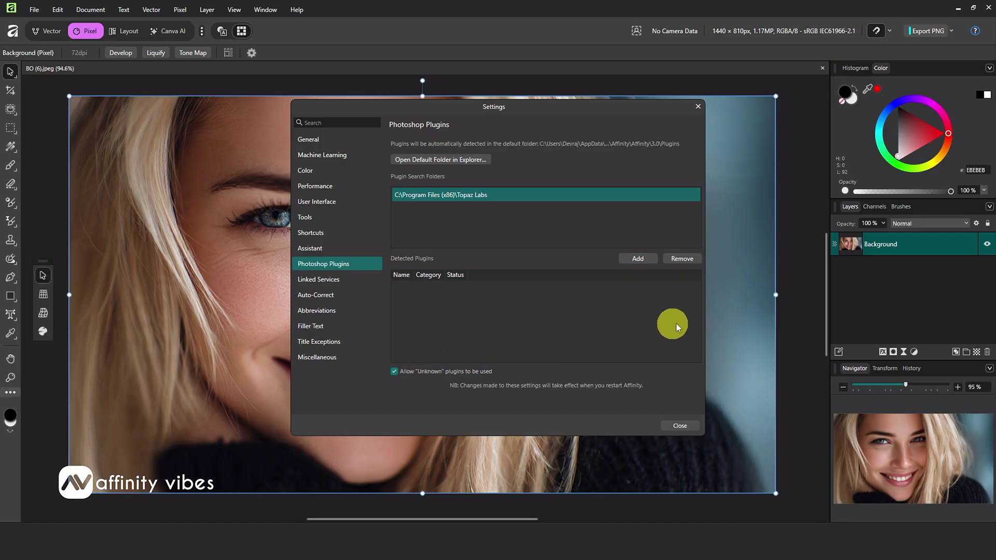
left_click(685, 425)
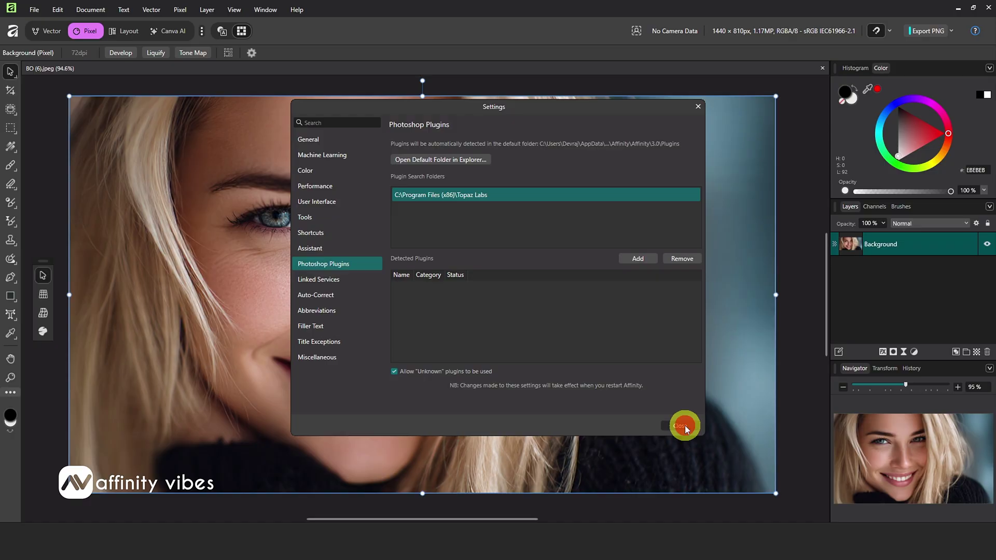
left_click(466, 282)
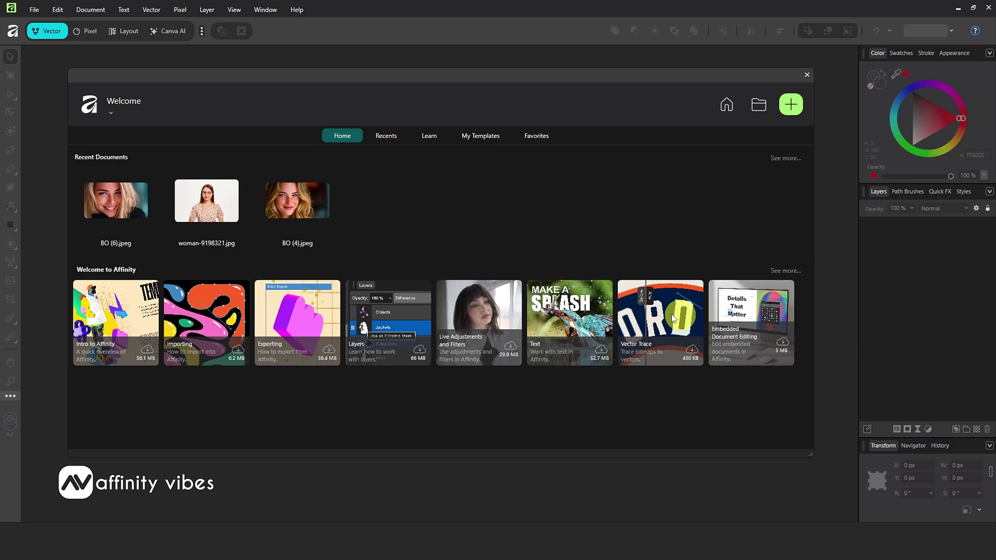
left_click(114, 207)
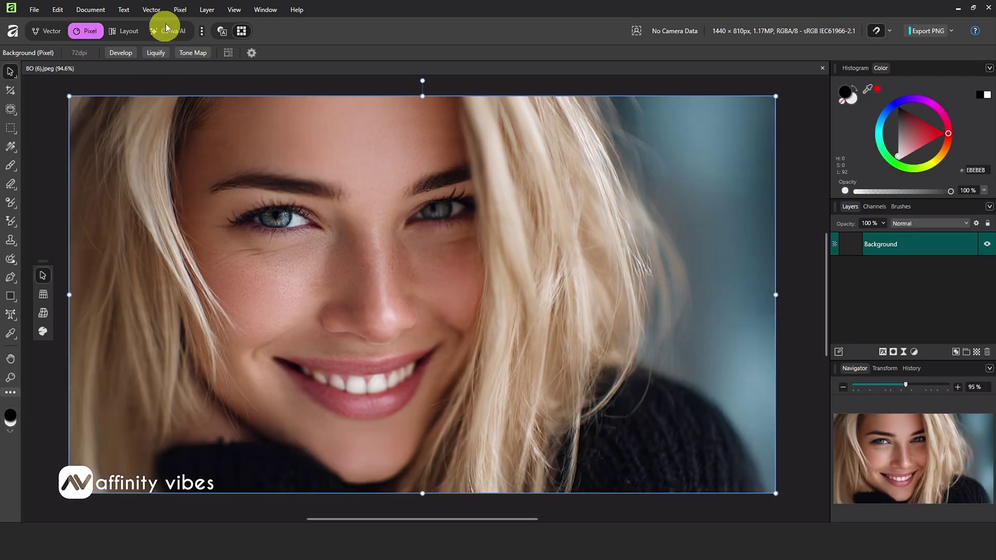
Step: Show Pixel > Filters > Plugins > Topaz Labs, listing Adjust 5, Clean 3 and photoFXlab
left_click(174, 11)
mouse_move(317, 23)
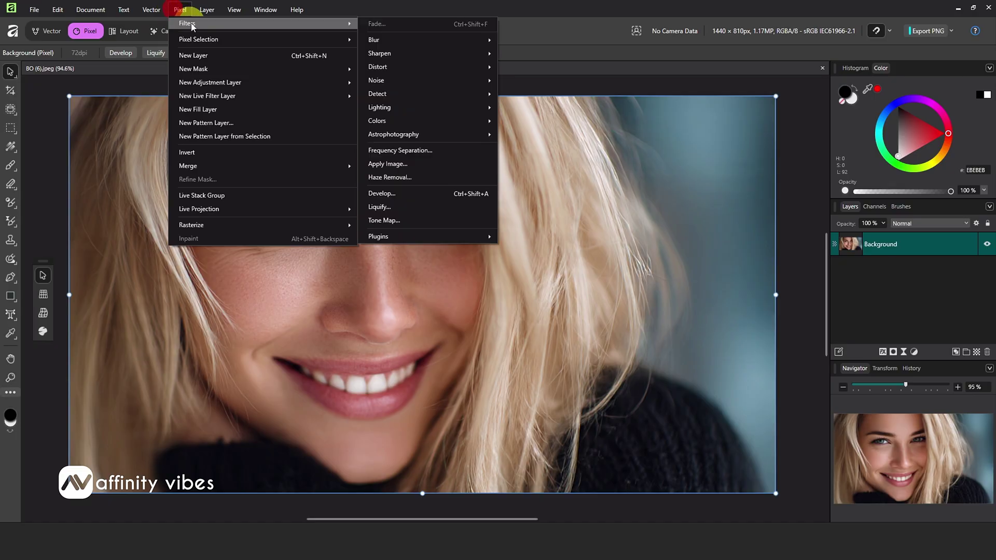
mouse_move(422, 237)
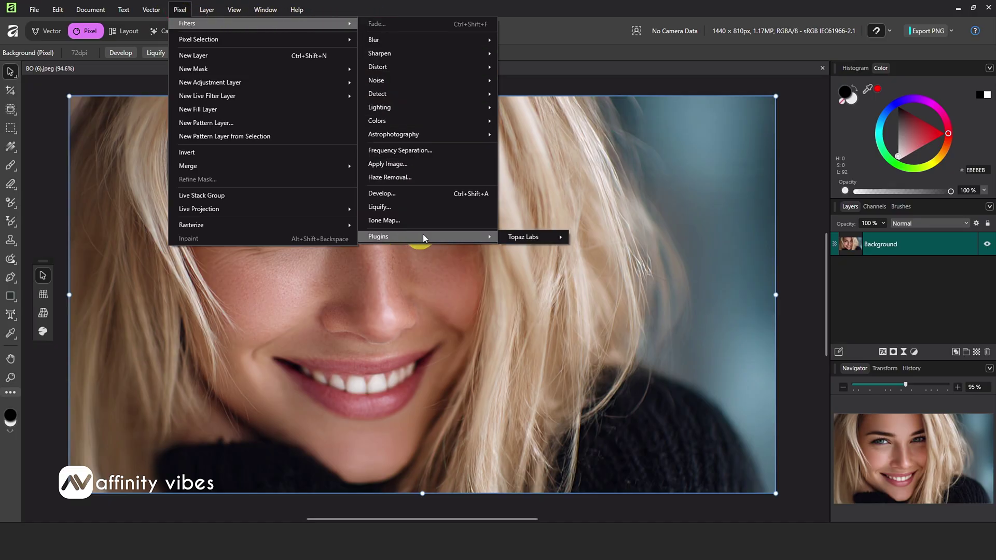
mouse_move(549, 237)
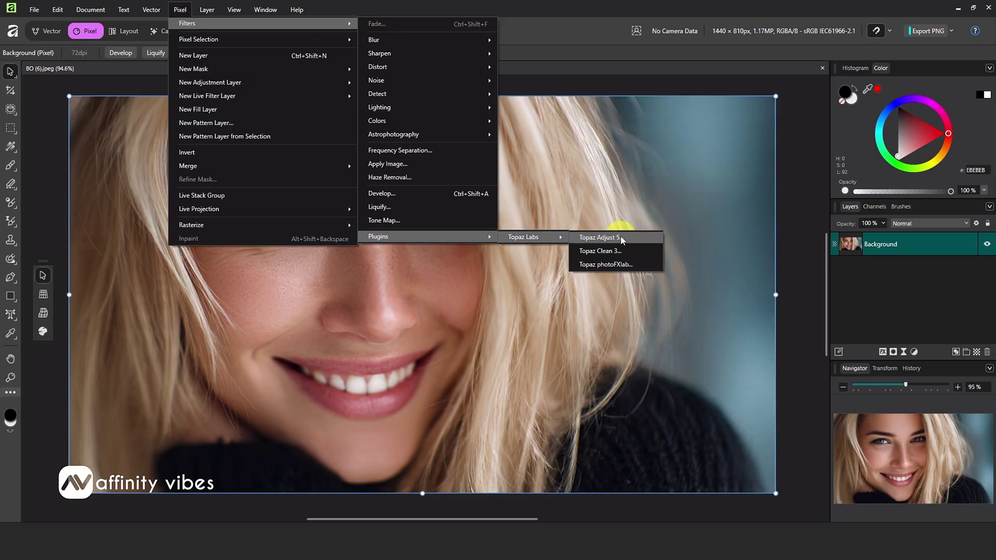
Step: Run Topaz Adjust 5 and preview Brilliant Cold, Brilliant Warm, Cool Tone I and Clarity presets
left_click(621, 235)
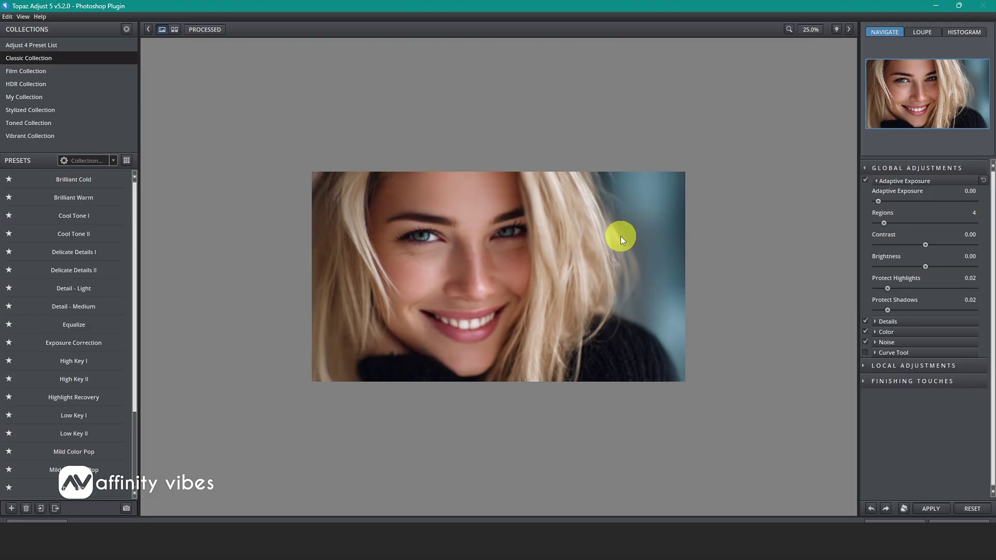
left_click(64, 177)
left_click(76, 198)
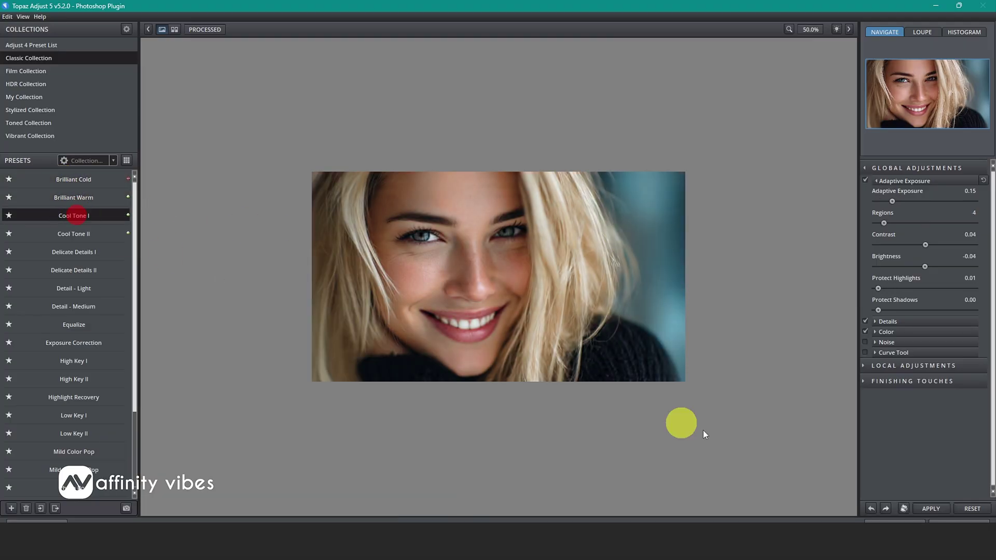
left_click(75, 214)
left_click(32, 45)
left_click(74, 179)
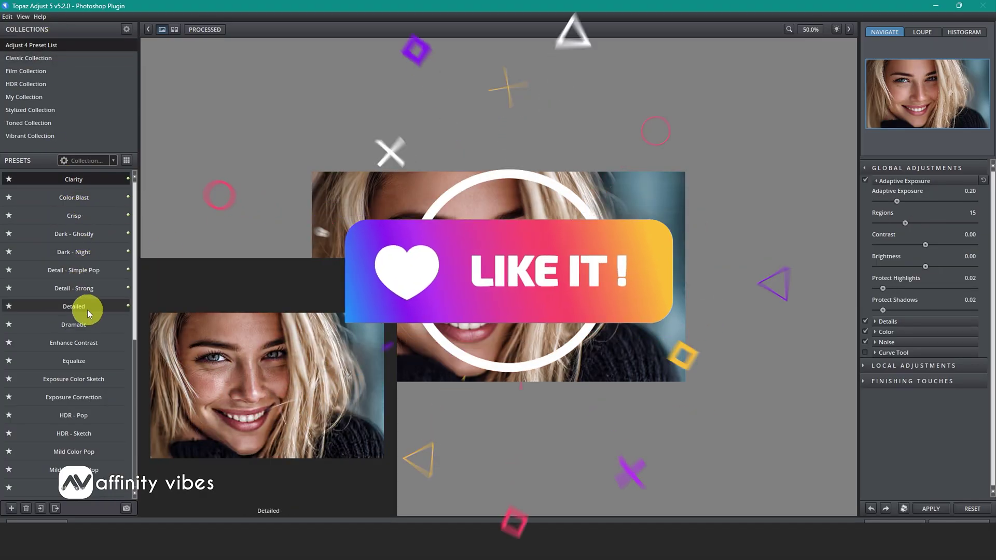
left_click(89, 323)
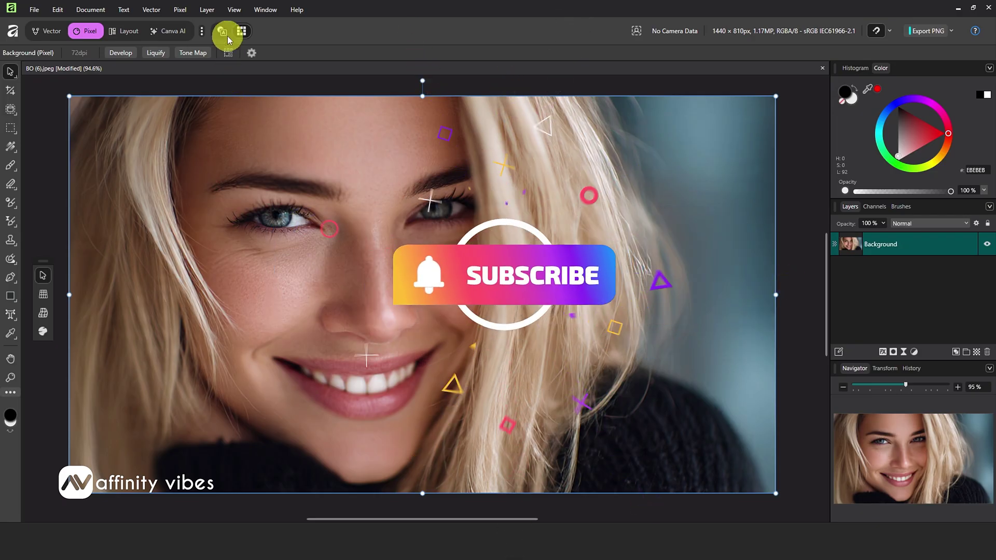
Step: Launch Topaz Clean 3 from the Topaz Labs plugins, maximise it, and apply Cartooned
left_click(180, 10)
mouse_move(259, 23)
mouse_move(415, 237)
mouse_move(515, 237)
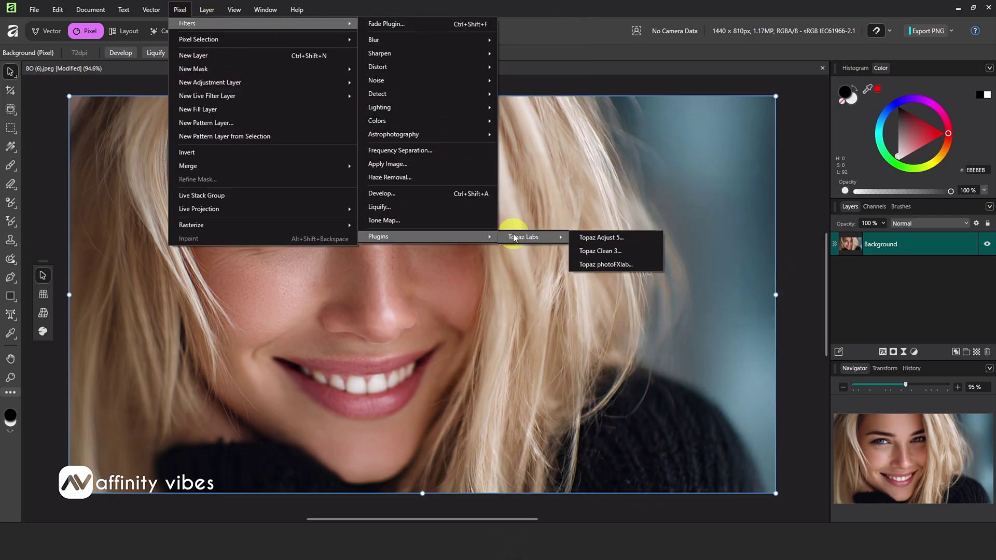
left_click(622, 251)
left_click(716, 115)
left_click(66, 187)
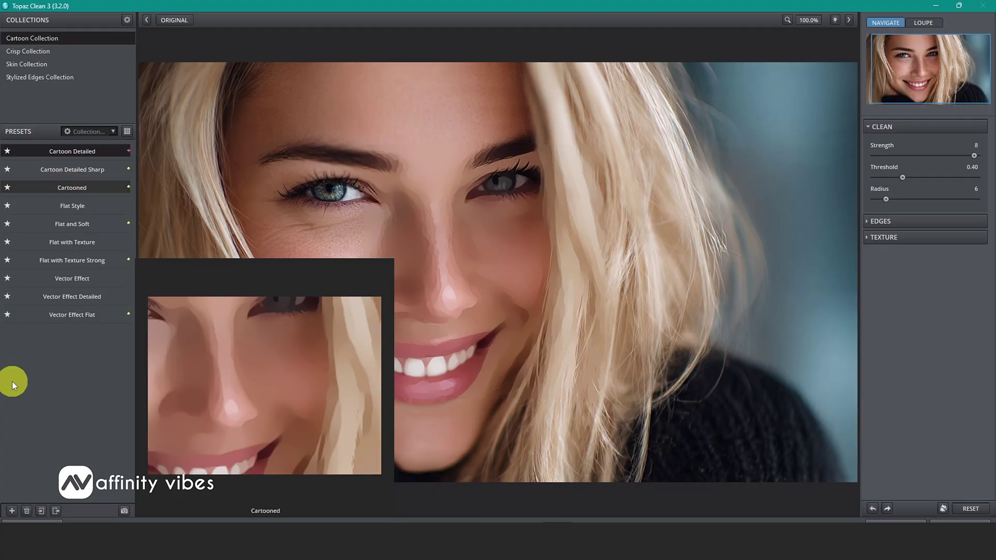